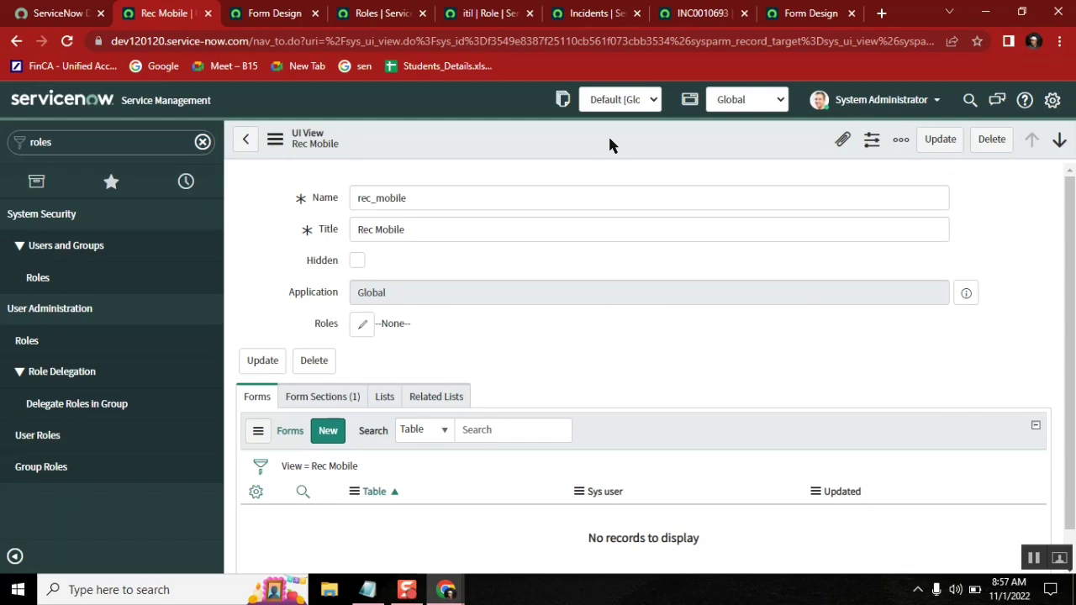
# Clear the roles filter from the navigator and collapse the Self-Service group
pyautogui.click(589, 12)
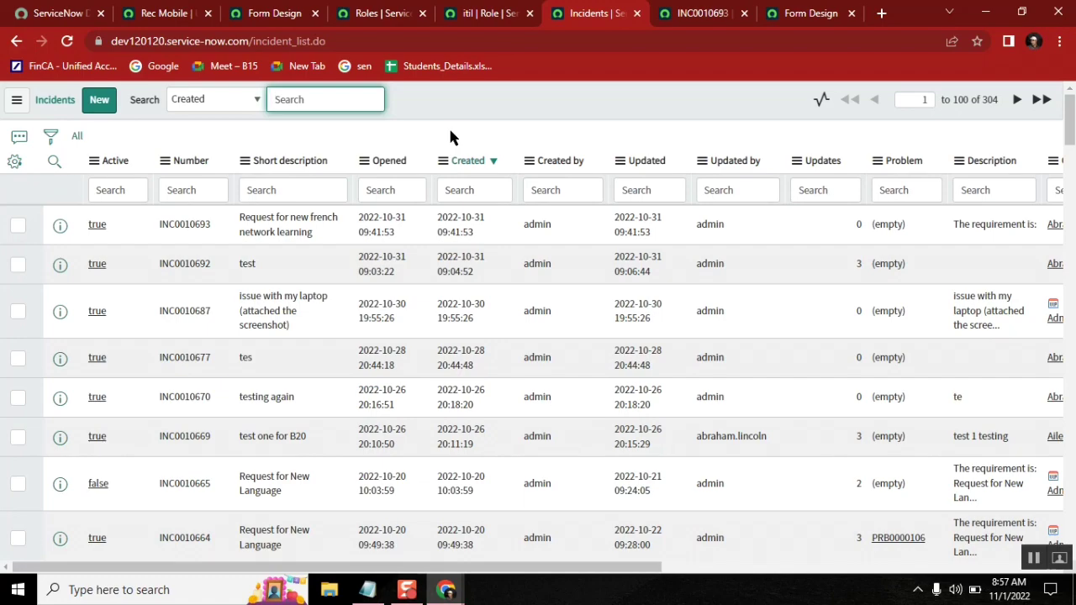
pyautogui.click(164, 14)
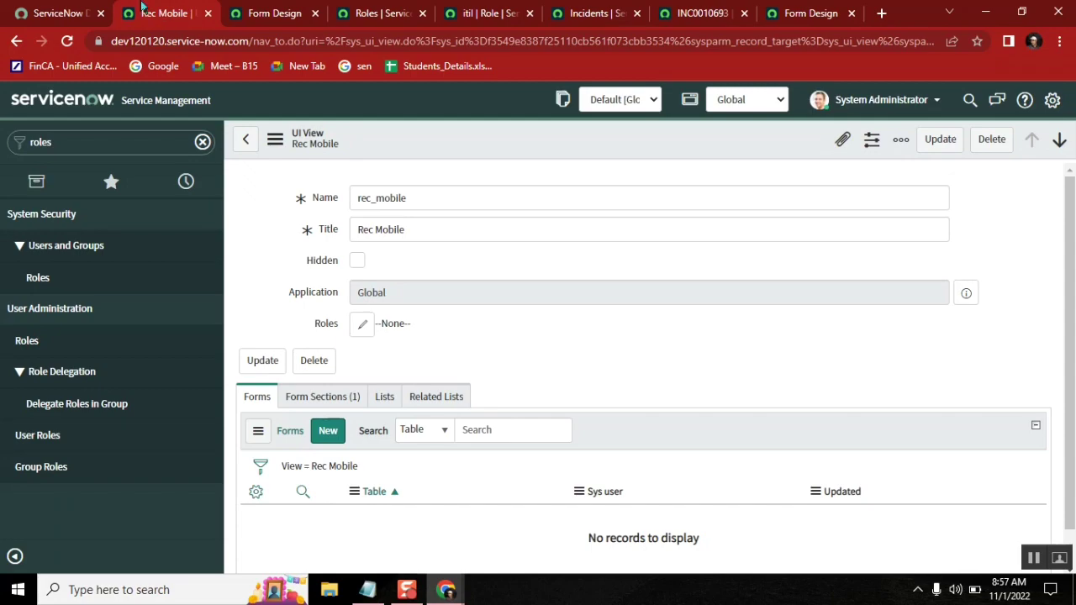
pyautogui.click(201, 143)
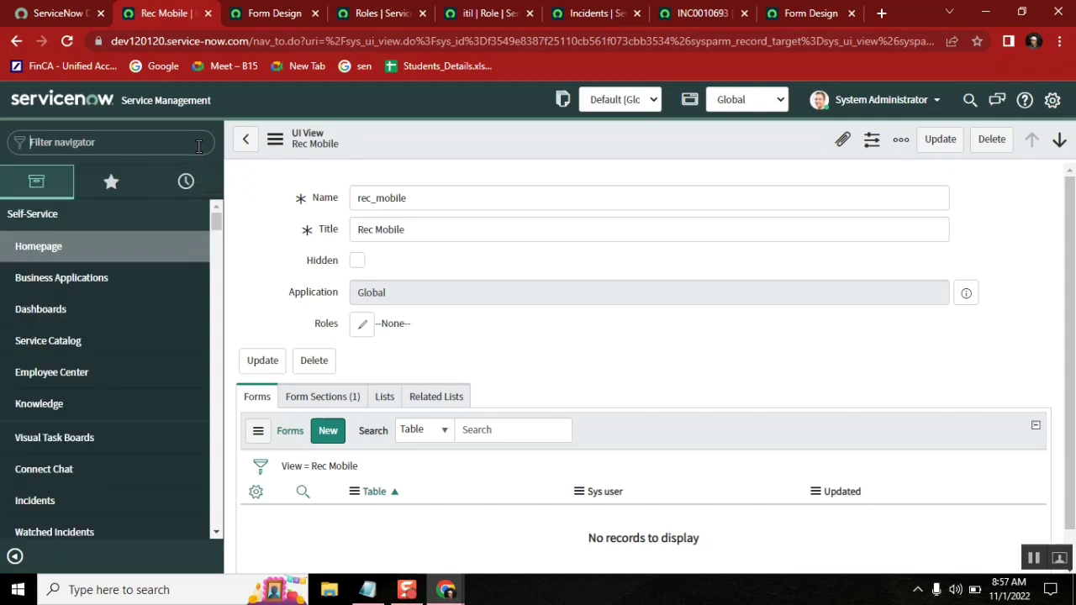
pyautogui.click(21, 216)
pyautogui.click(112, 152)
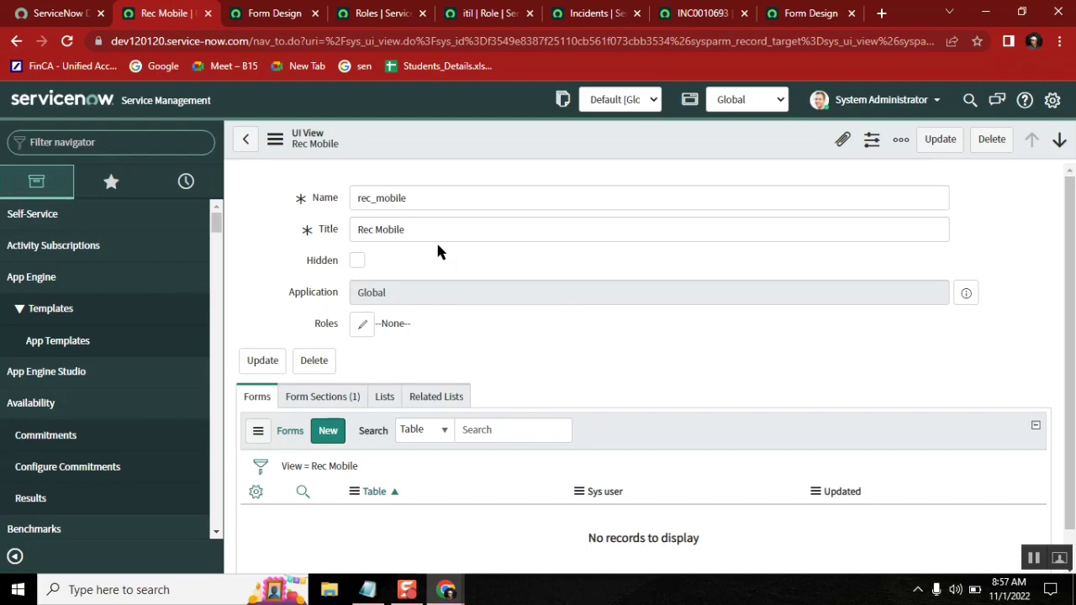
# Show the Rec Mobile view's form sections, listing one u_recruitment_management section
pyautogui.click(328, 404)
pyautogui.click(246, 402)
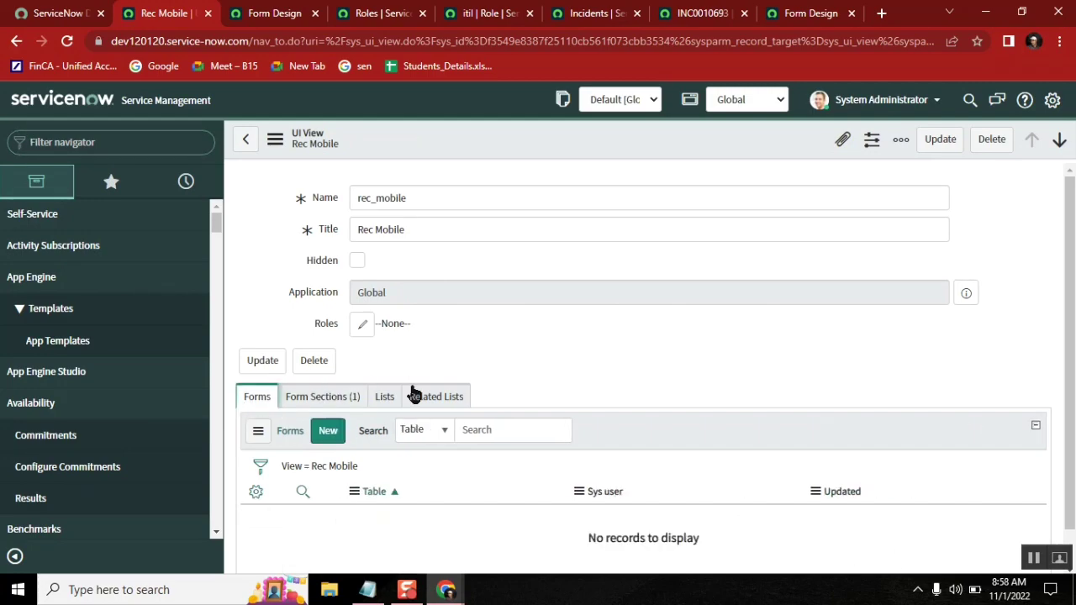
pyautogui.click(346, 402)
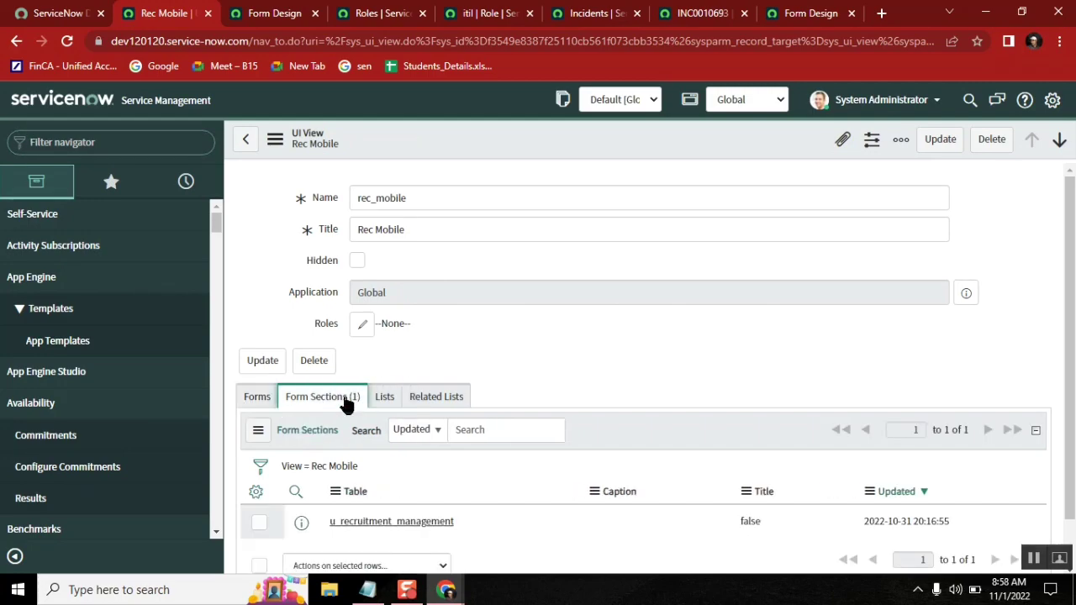
# Add Created to the UI View form layout's selected fields, after Roles
pyautogui.rightClick(515, 142)
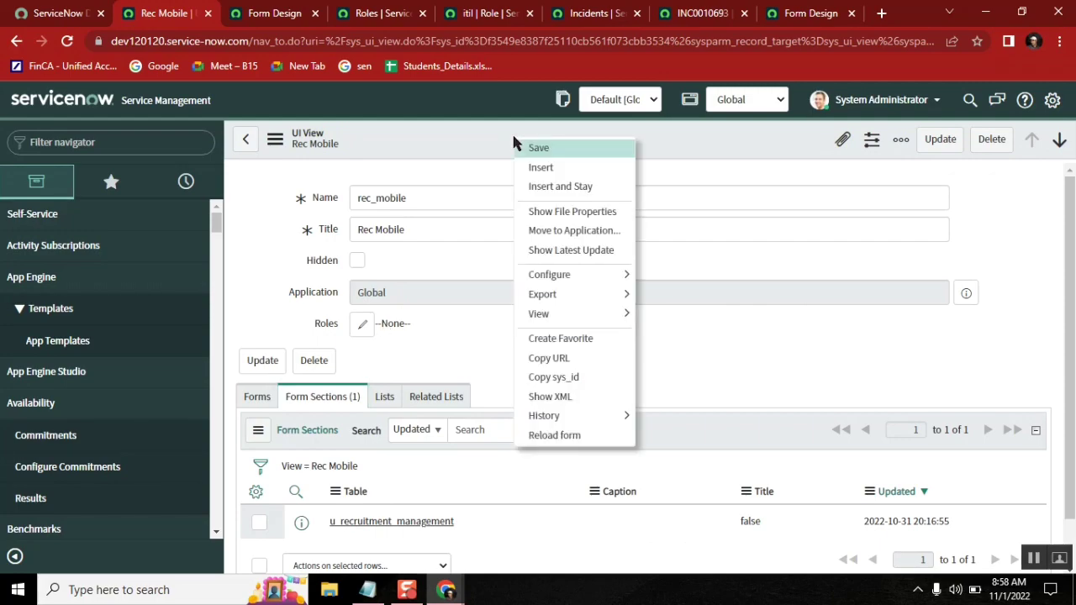
pyautogui.moveTo(549, 275)
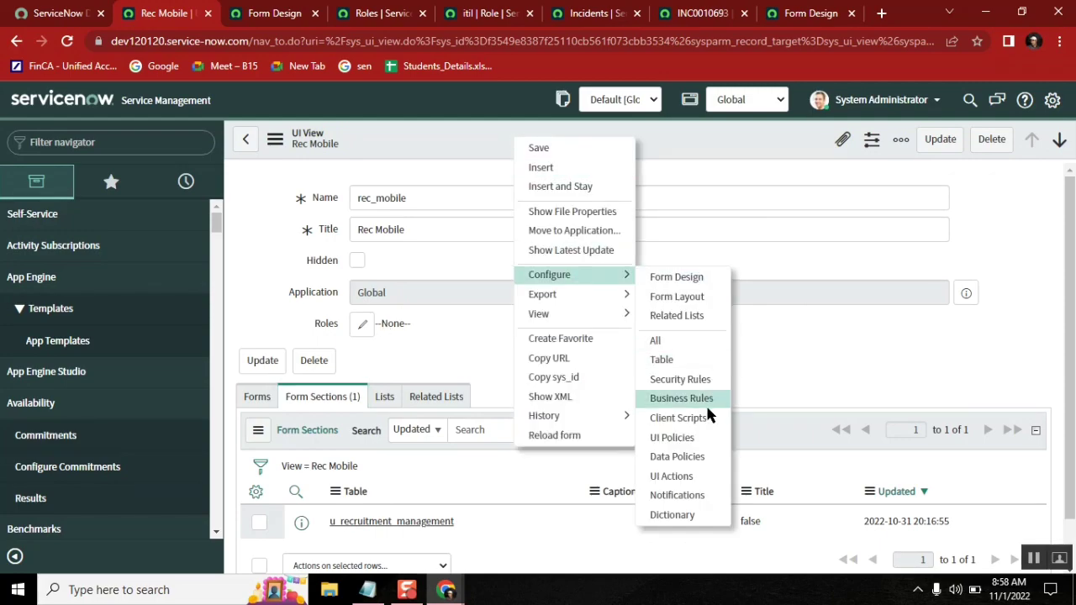
pyautogui.click(685, 299)
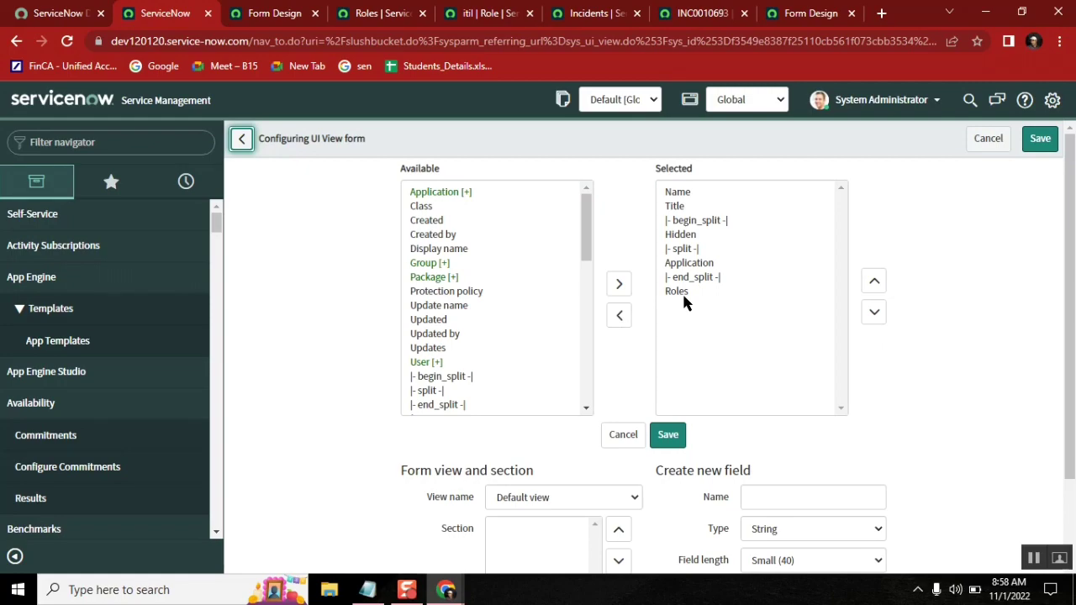
pyautogui.click(683, 294)
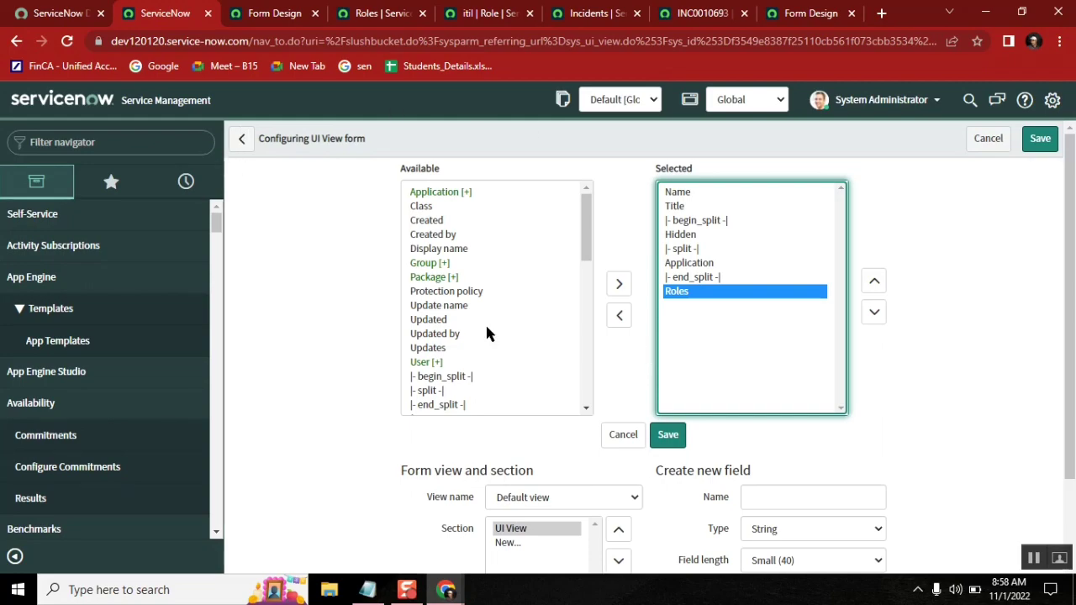
pyautogui.click(427, 221)
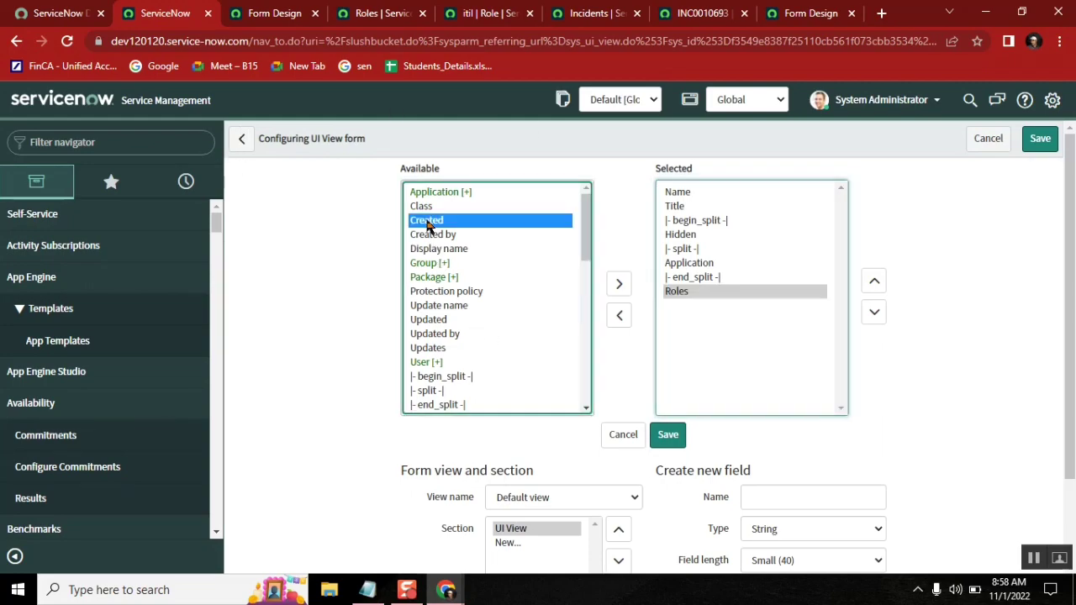
pyautogui.click(618, 285)
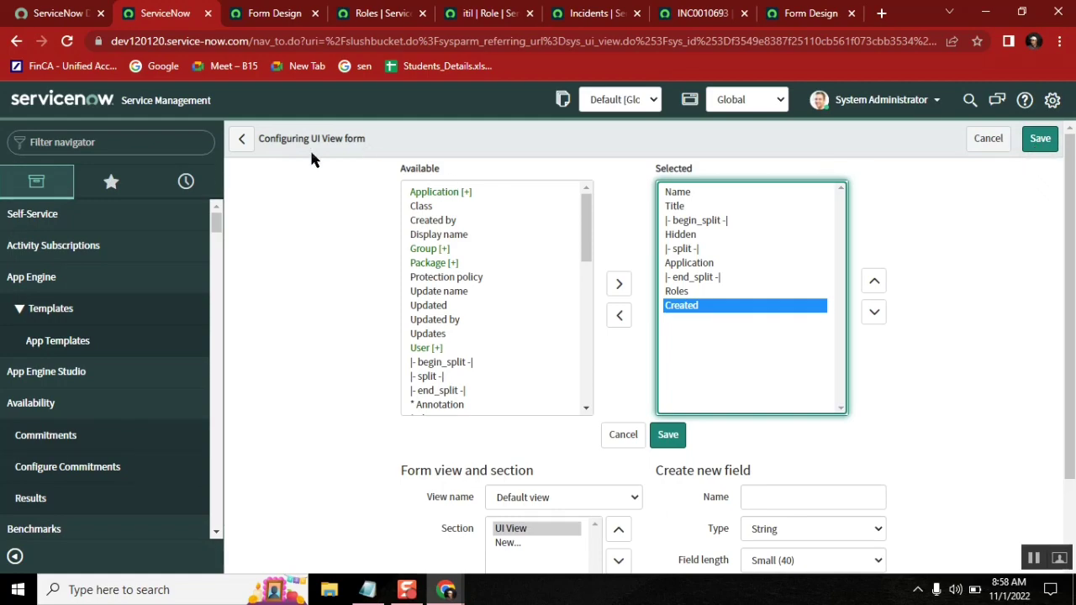
pyautogui.click(260, 137)
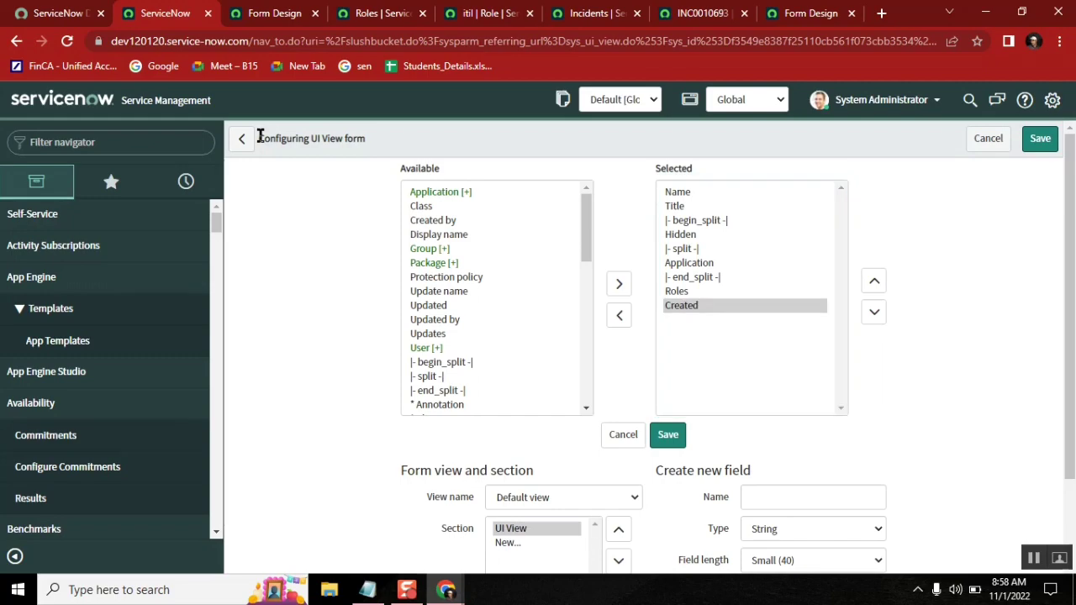
pyautogui.moveTo(260, 137); pyautogui.dragTo(319, 143)
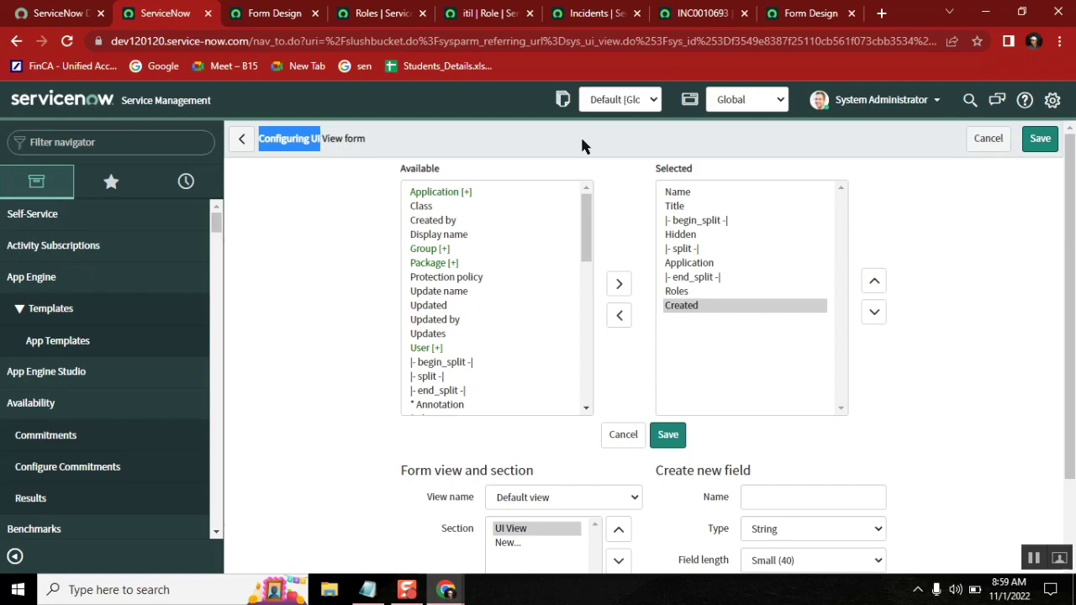
# Browse the incident list's available columns, such as Actual end, and close without changes
pyautogui.click(593, 17)
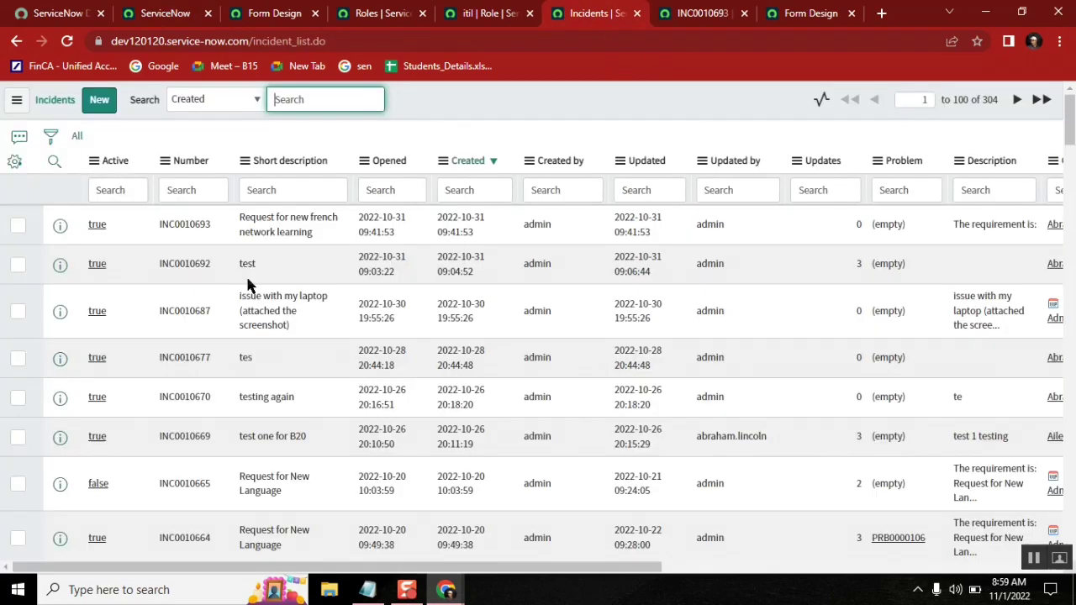
pyautogui.click(14, 164)
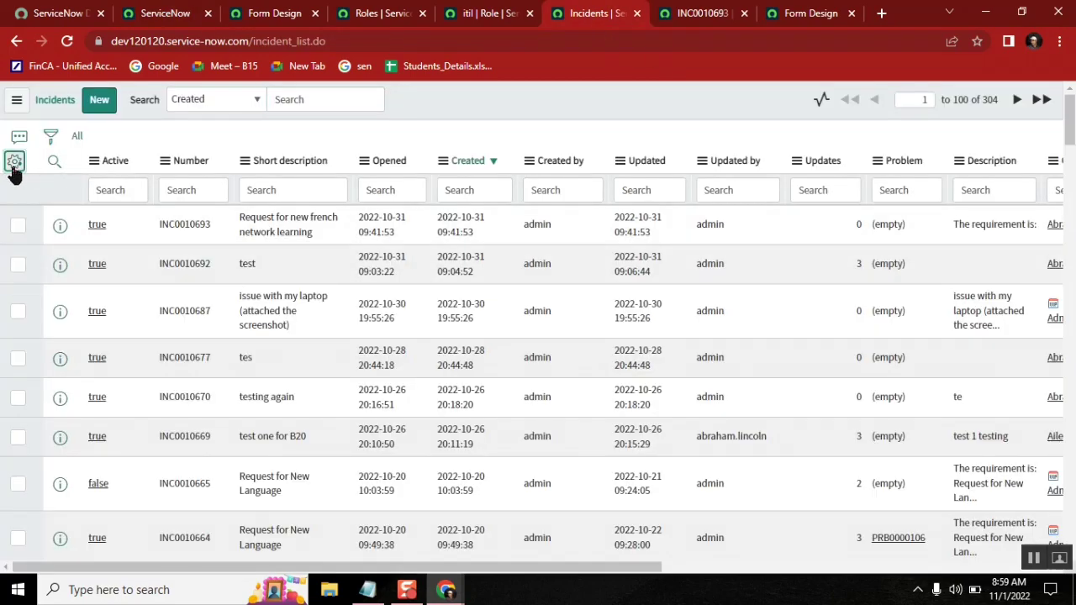
pyautogui.click(13, 167)
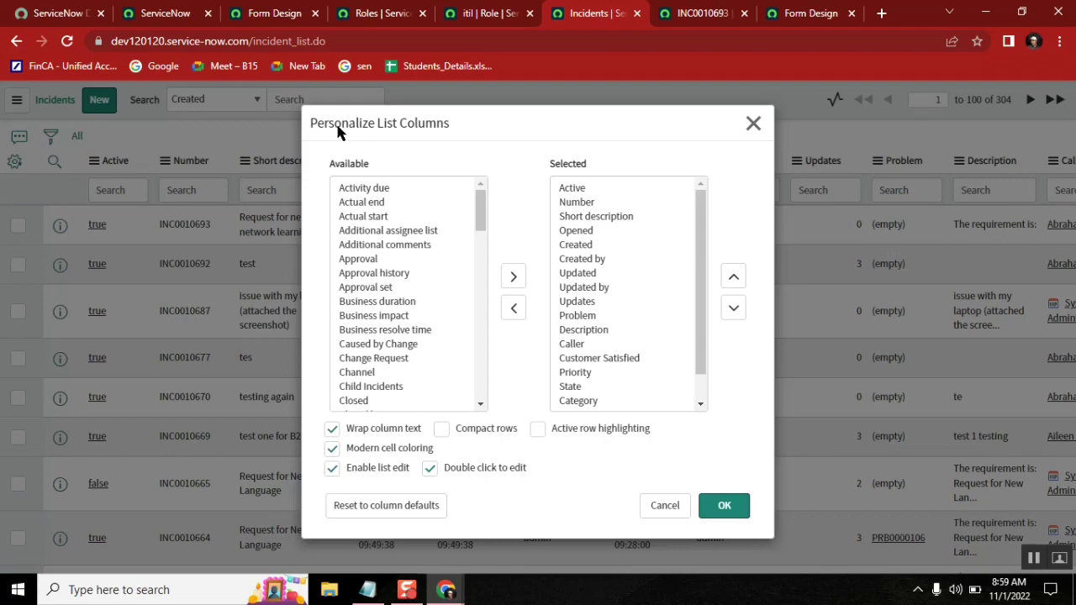
pyautogui.click(366, 205)
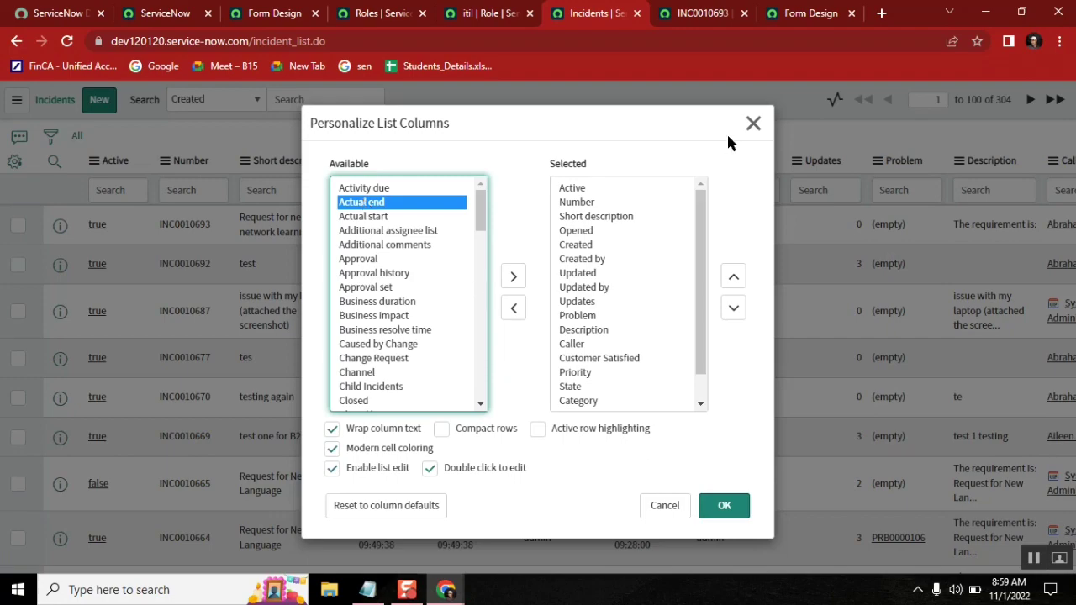
pyautogui.click(753, 122)
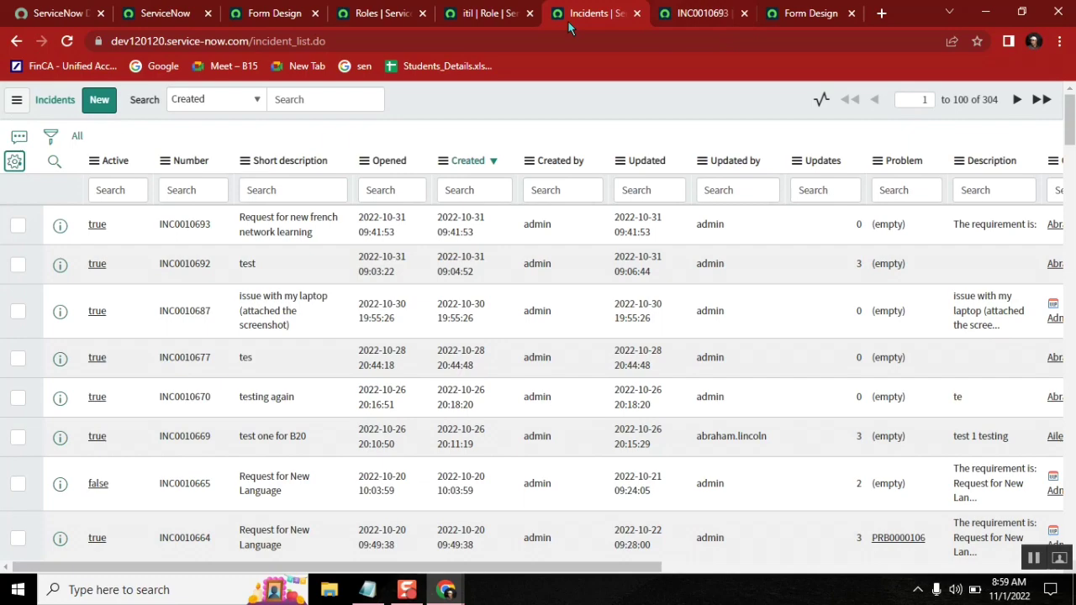
# Return to the UI View form layout page with Created in the selected fields
pyautogui.click(270, 13)
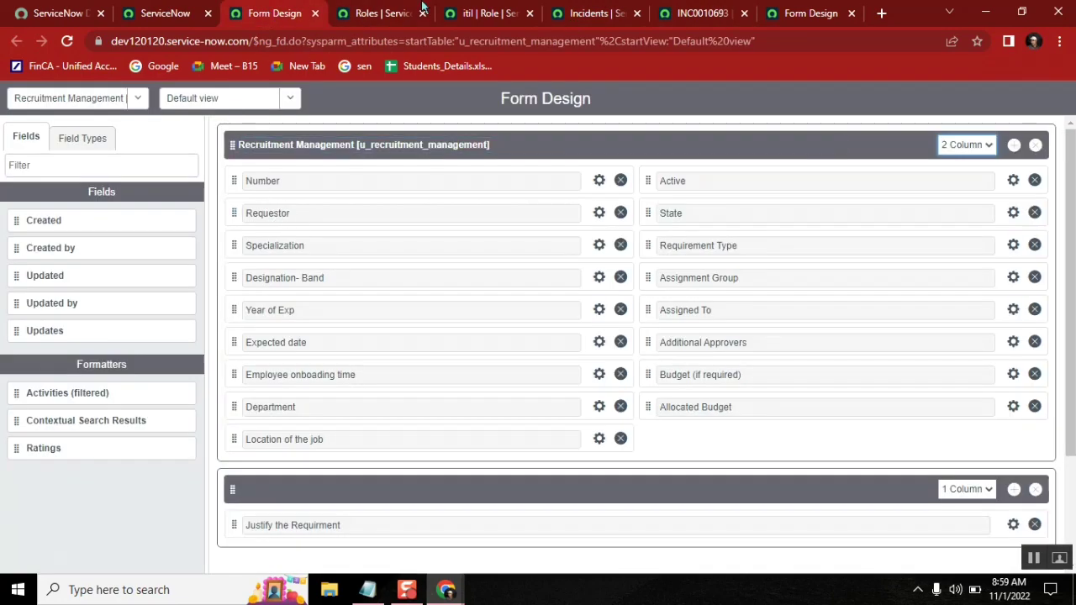
pyautogui.click(160, 14)
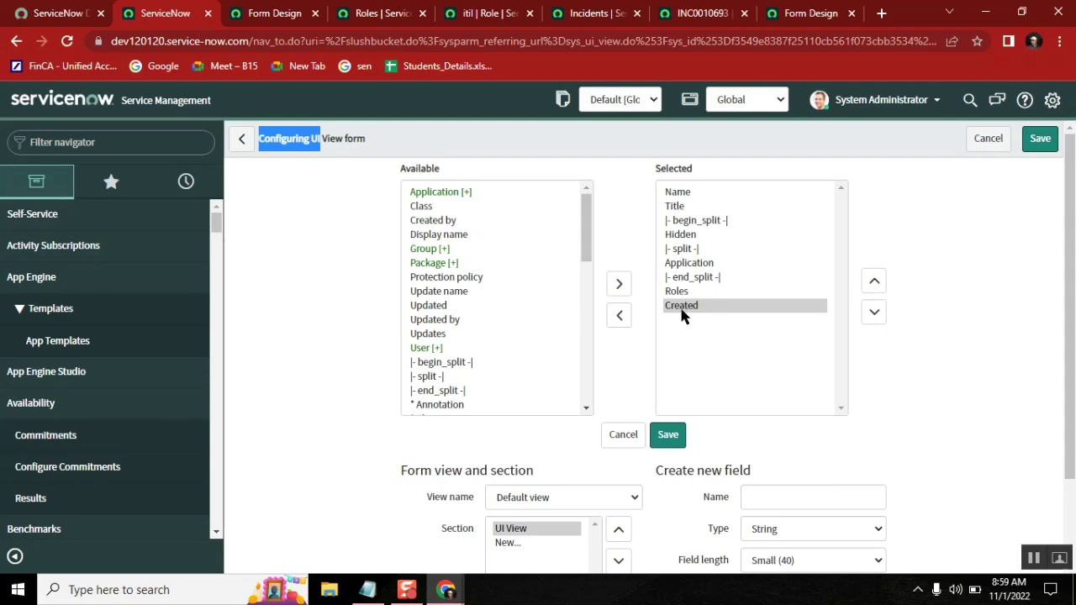
# Save the layout so Rec Mobile shows Created, then bring up INC0010693's header menu
pyautogui.click(1049, 141)
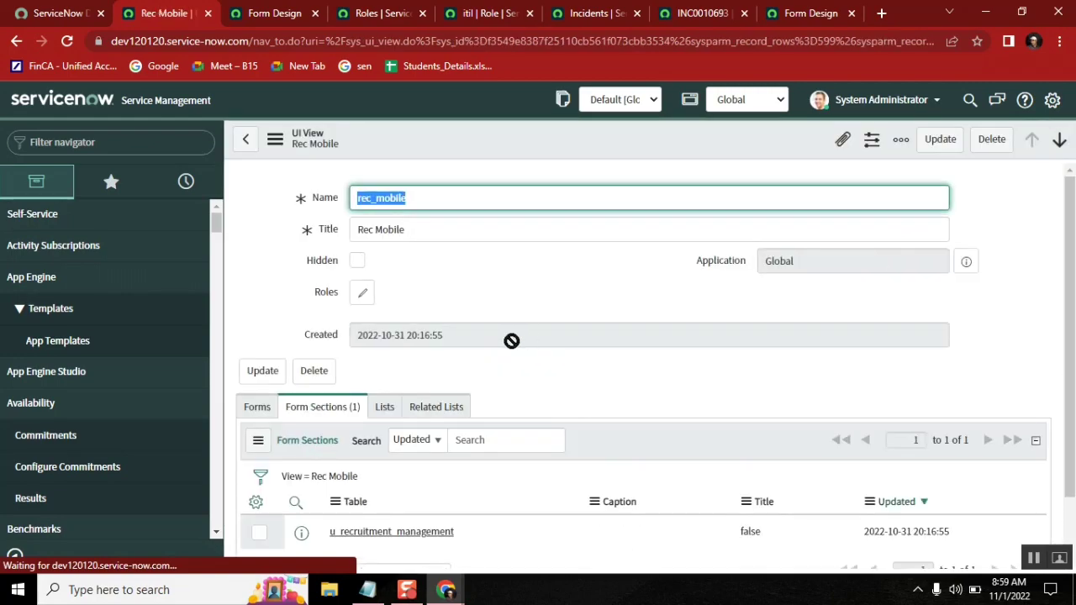
pyautogui.doubleClick(329, 337)
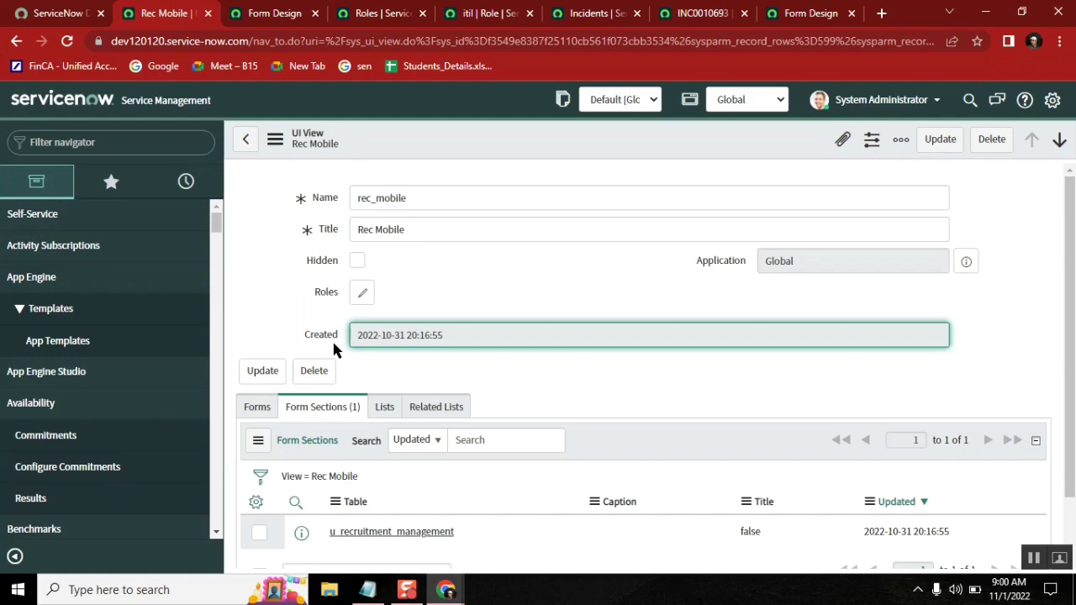
pyautogui.click(694, 14)
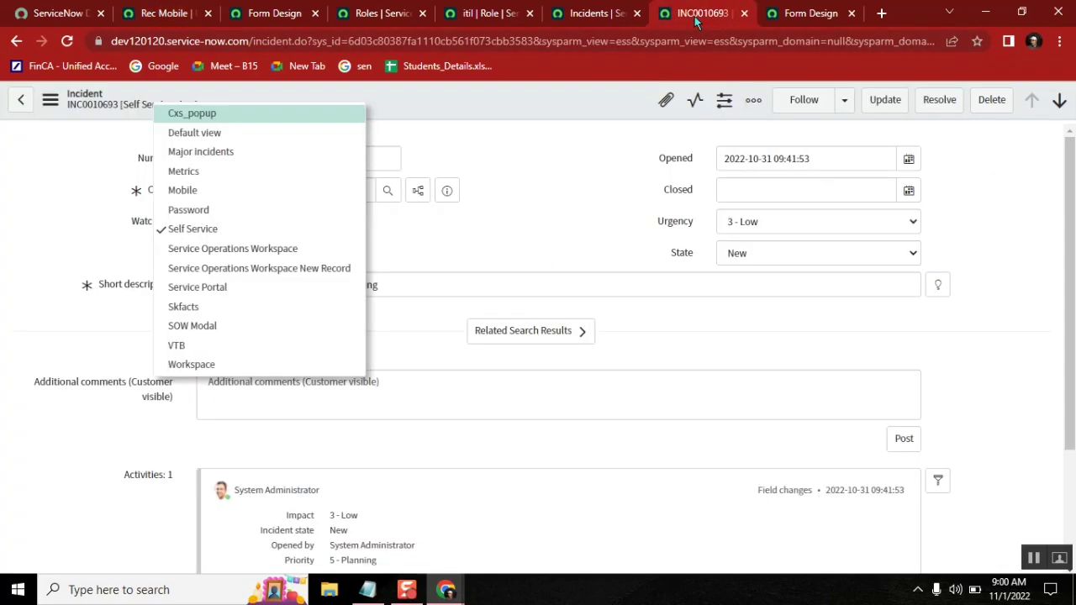
pyautogui.click(496, 172)
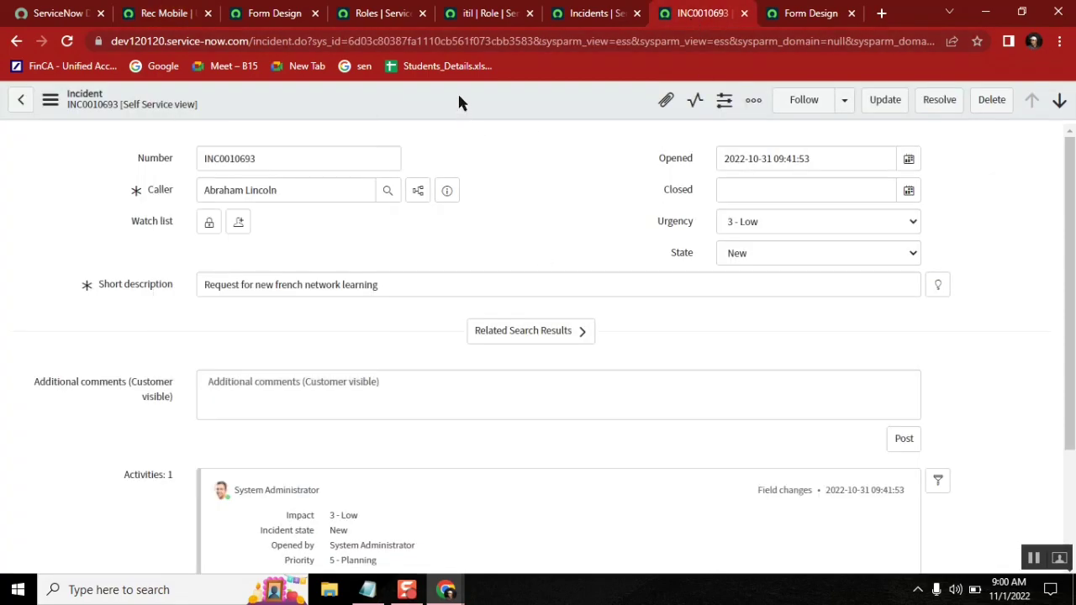
pyautogui.rightClick(459, 100)
pyautogui.moveTo(530, 384)
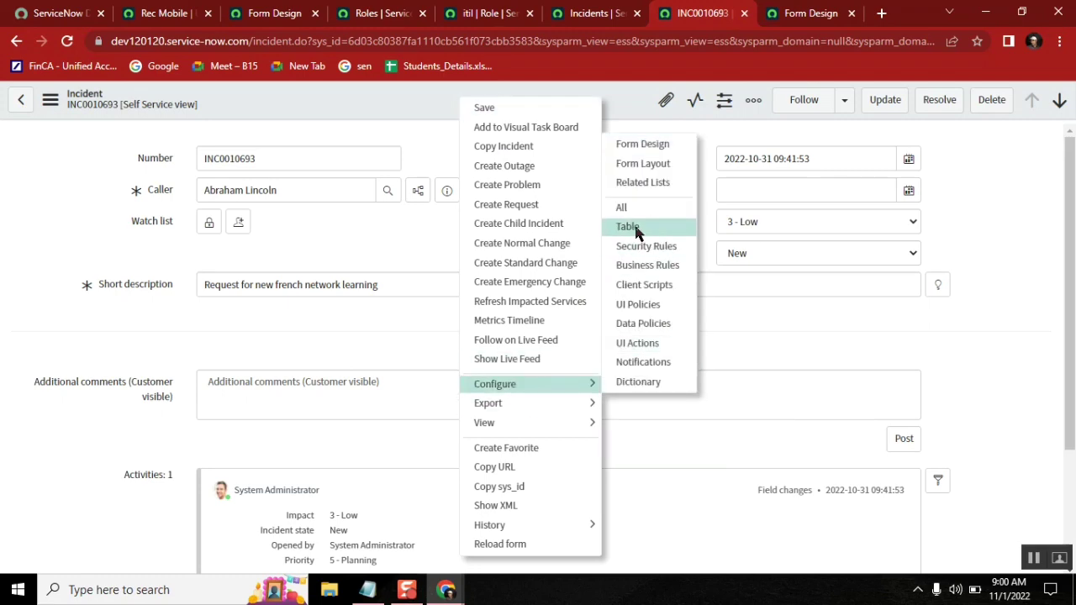
# View the Self Service incident form layout slush bucket, then return to the incident list
pyautogui.click(641, 165)
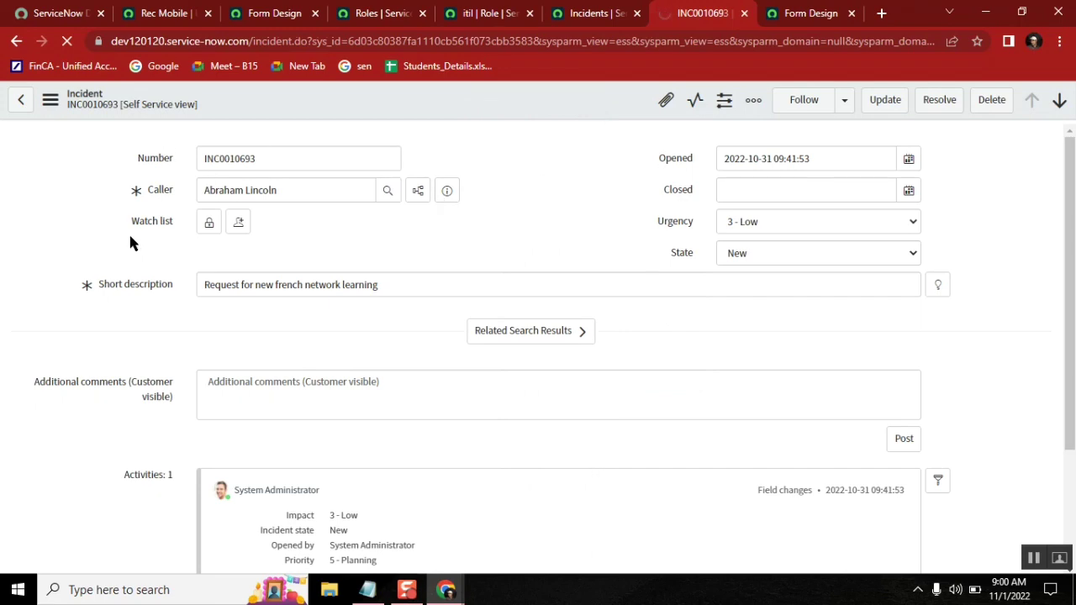
pyautogui.doubleClick(48, 99)
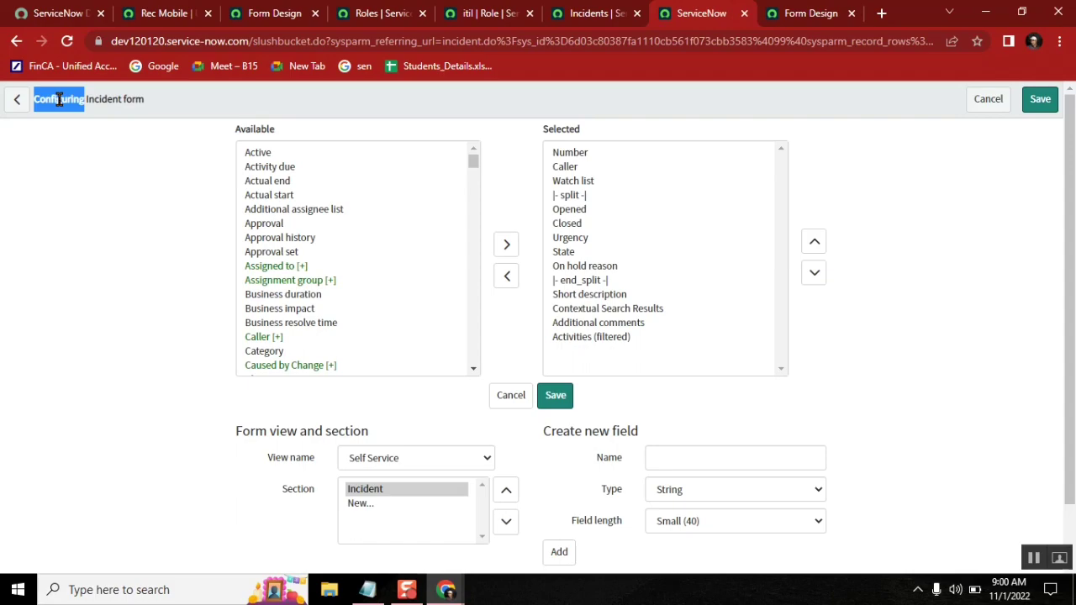
pyautogui.click(583, 15)
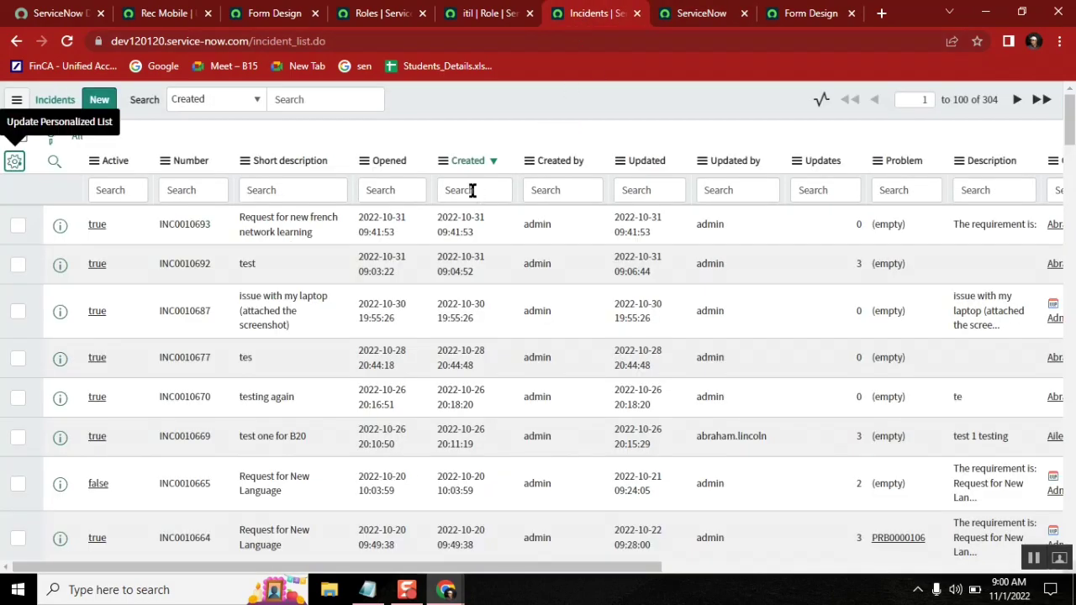
# Add the note 'custom vs configuration.' on a new line after ref qualifier in Notepad
pyautogui.click(367, 590)
pyautogui.click(516, 476)
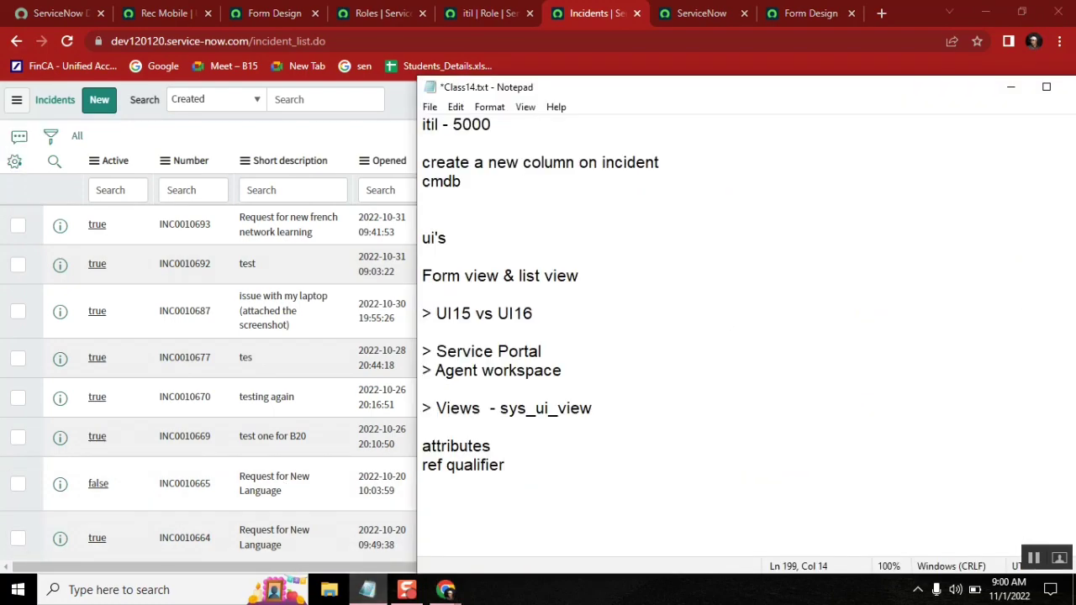
pyautogui.press('Return')
pyautogui.press('Return')
pyautogui.write('cous')
pyautogui.press('BackSpace')
pyautogui.press('BackSpace')
pyautogui.write('s')
pyautogui.write('u')
pyautogui.press('BackSpace')
pyautogui.press('BackSpace')
pyautogui.press('BackSpace')
pyautogui.press('BackSpace')
pyautogui.write('ustom ')
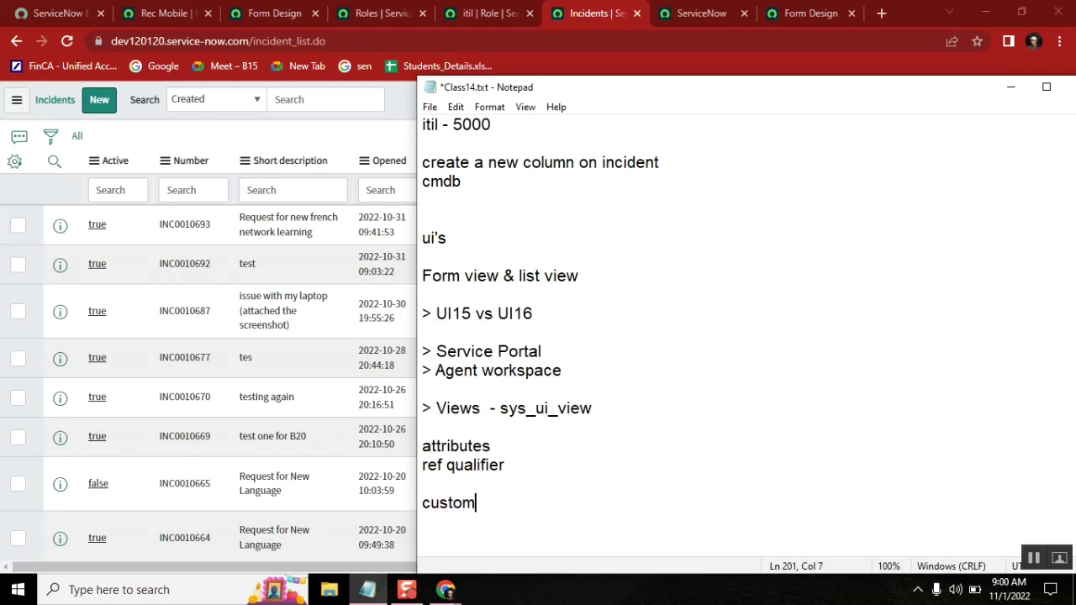
pyautogui.write('vs ')
pyautogui.write('configur')
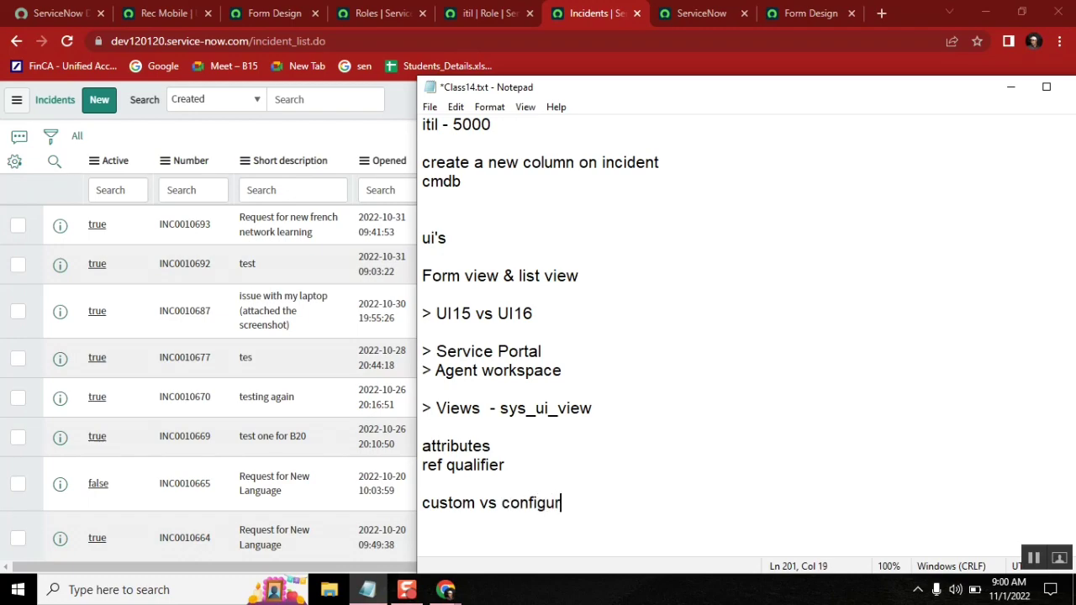
pyautogui.write('ation.')
pyautogui.press('Return')
pyautogui.press('Return')
pyautogui.press('Return')
pyautogui.press('Return')
pyautogui.press('Return')
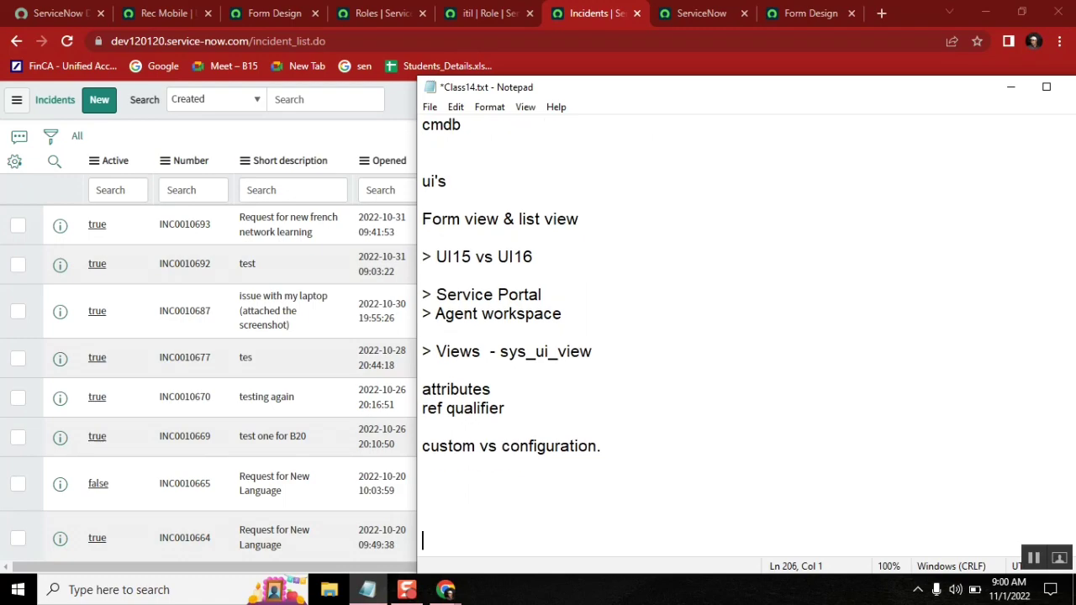
pyautogui.click(566, 446)
pyautogui.doubleClick(567, 446)
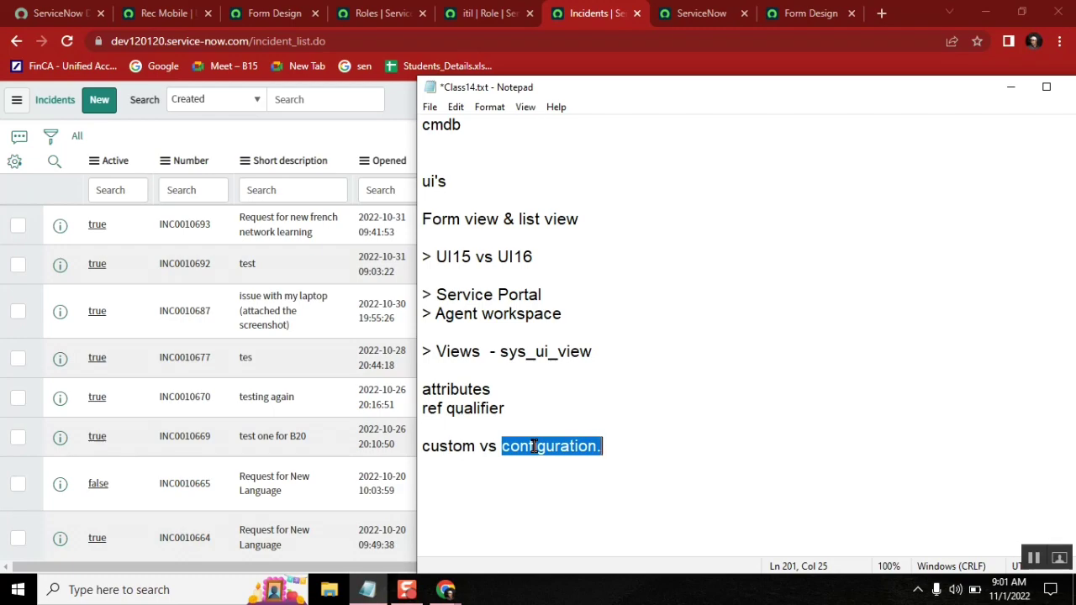
pyautogui.click(159, 13)
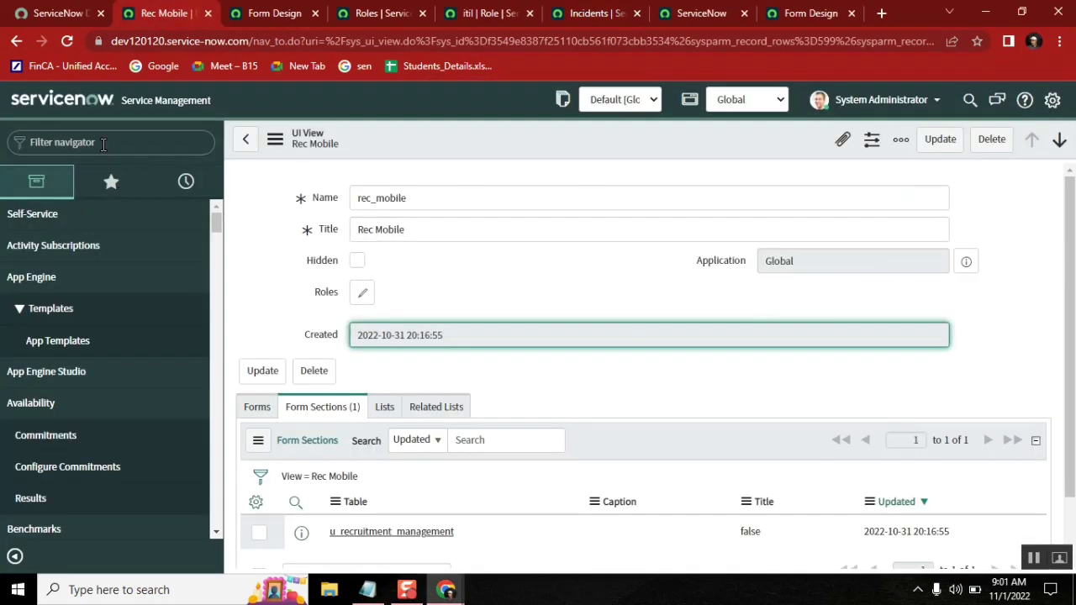
# Filter the navigator by 'plug' and open Plugins under System Definition
pyautogui.click(103, 143)
pyautogui.write('pl')
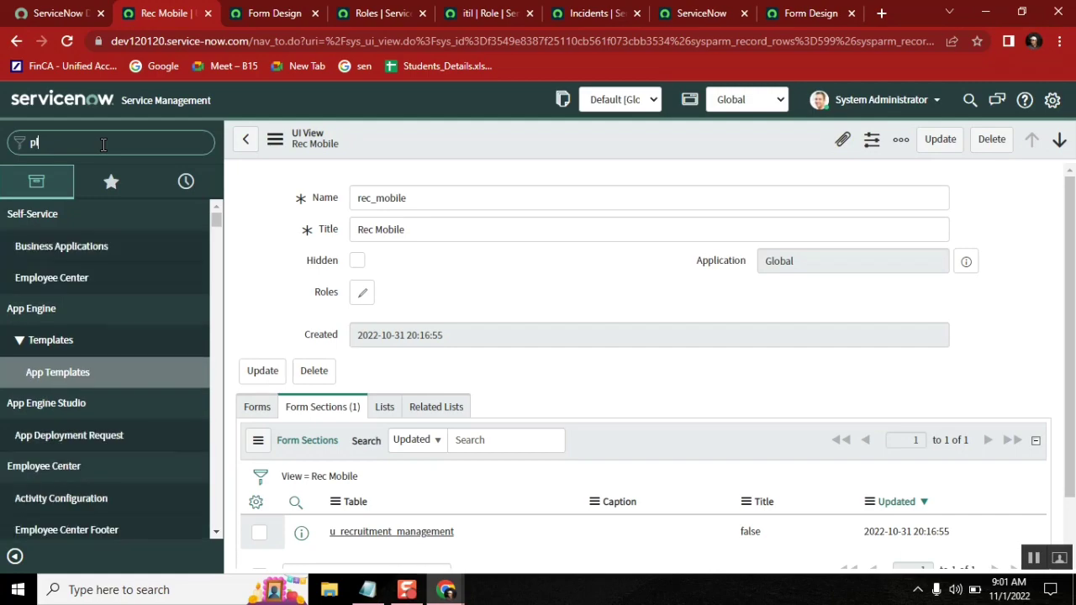
pyautogui.write('oug')
pyautogui.press('BackSpace')
pyautogui.press('BackSpace')
pyautogui.press('BackSpace')
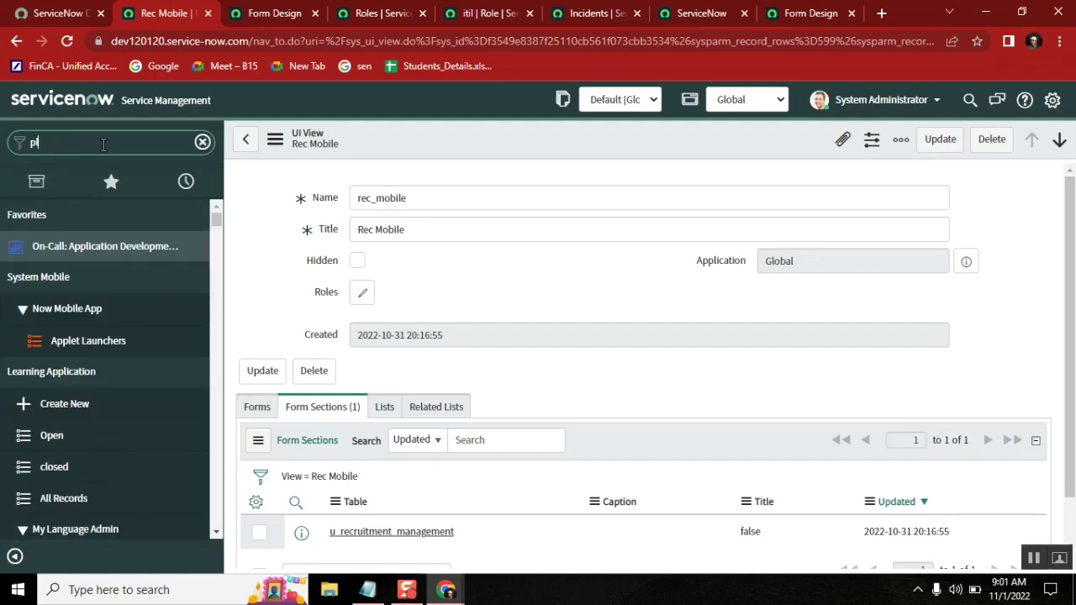
pyautogui.write('ug')
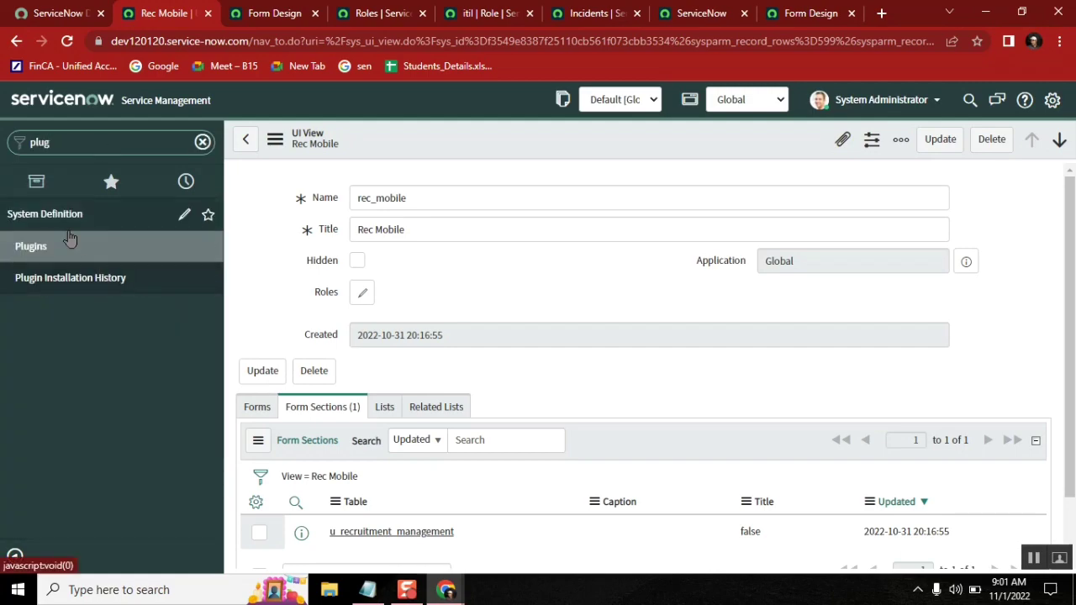
pyautogui.click(70, 243)
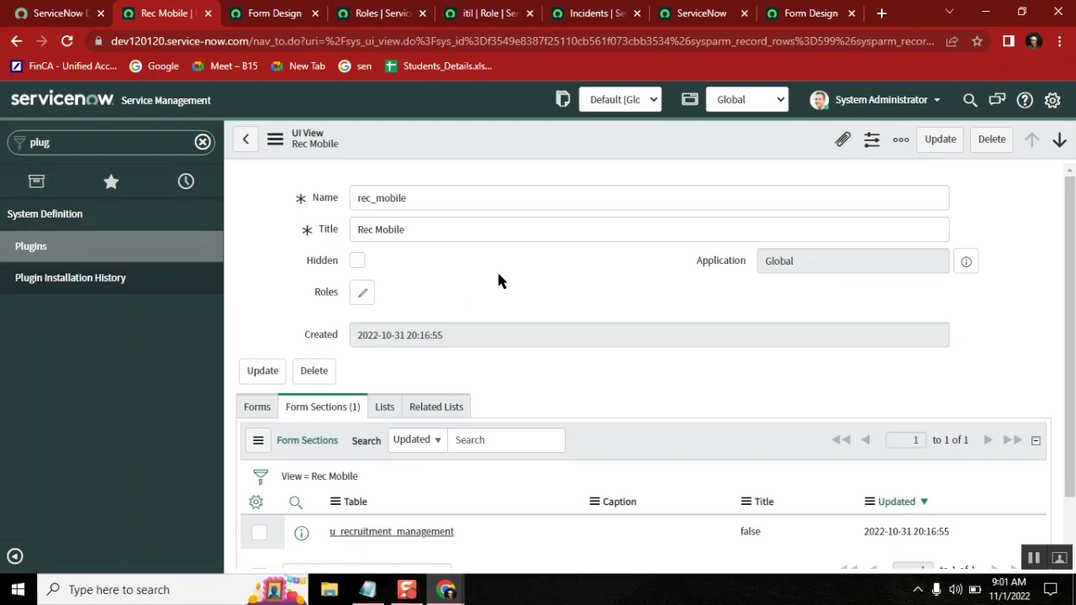
# Bring the Class14 notes forward and select words in the 'custom vs configuration.' line
pyautogui.click(368, 590)
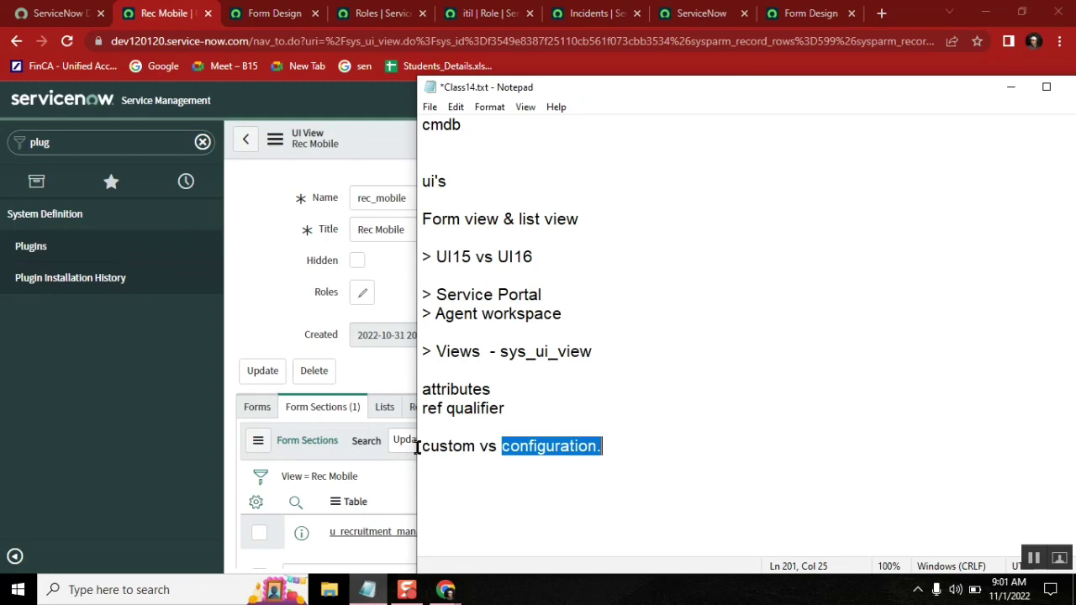
pyautogui.doubleClick(447, 448)
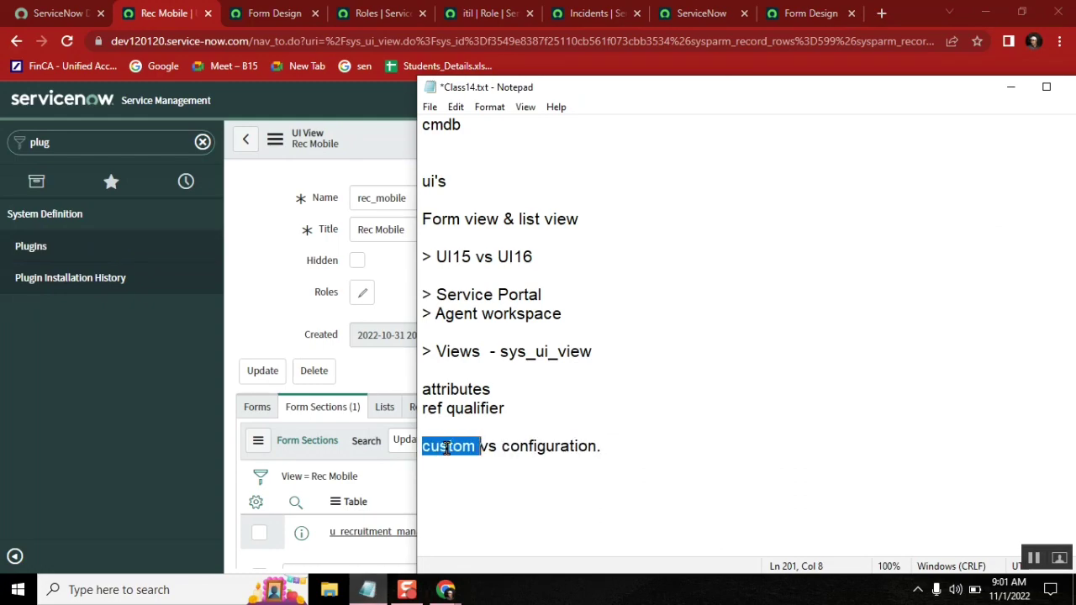
pyautogui.click(632, 446)
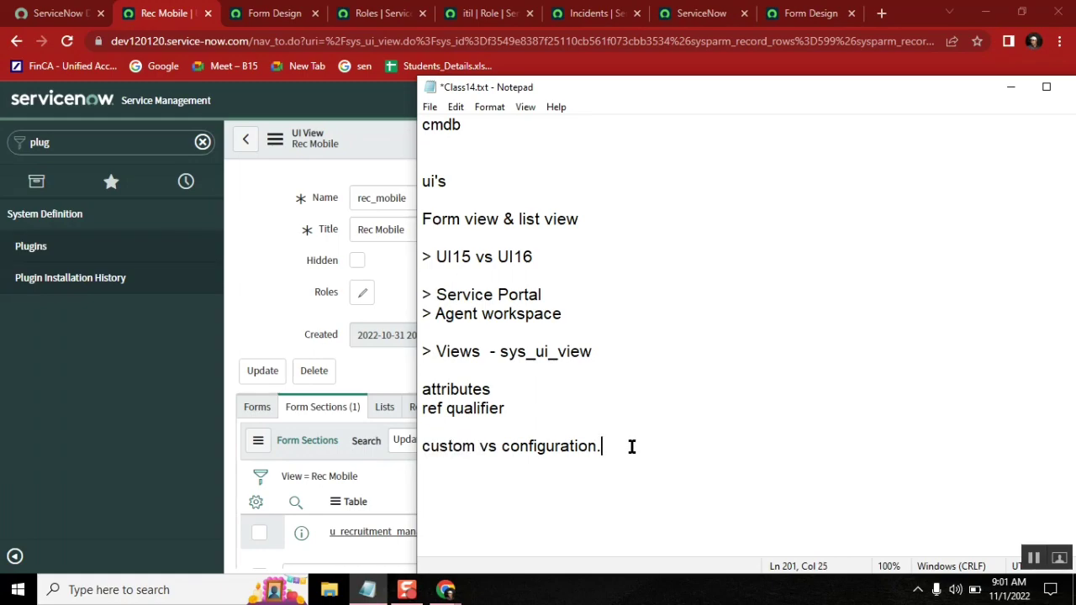
pyautogui.hotkey('shift', 'Home')
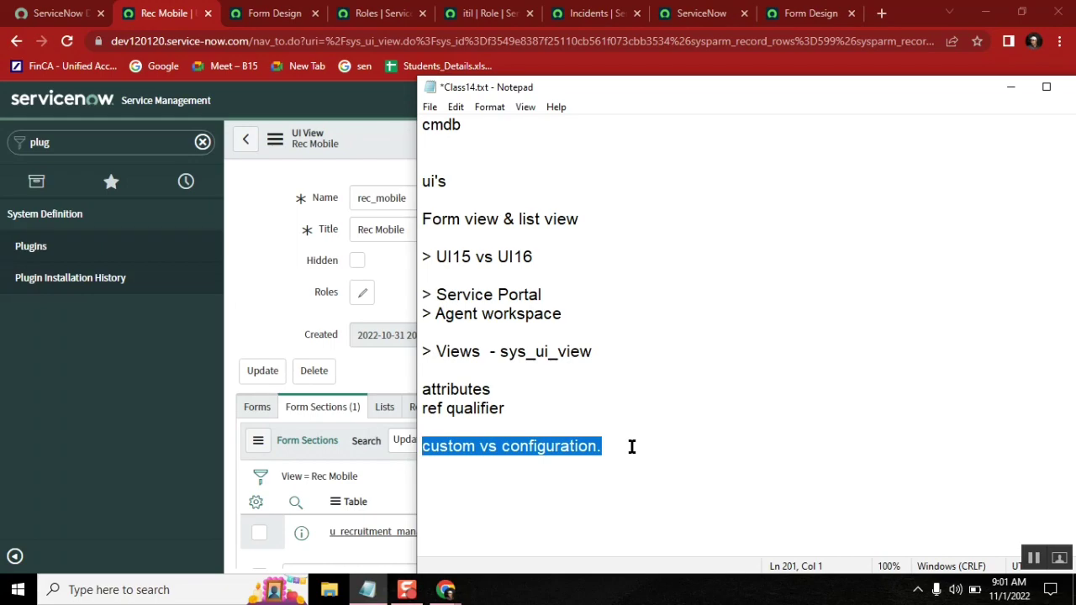
pyautogui.click(632, 446)
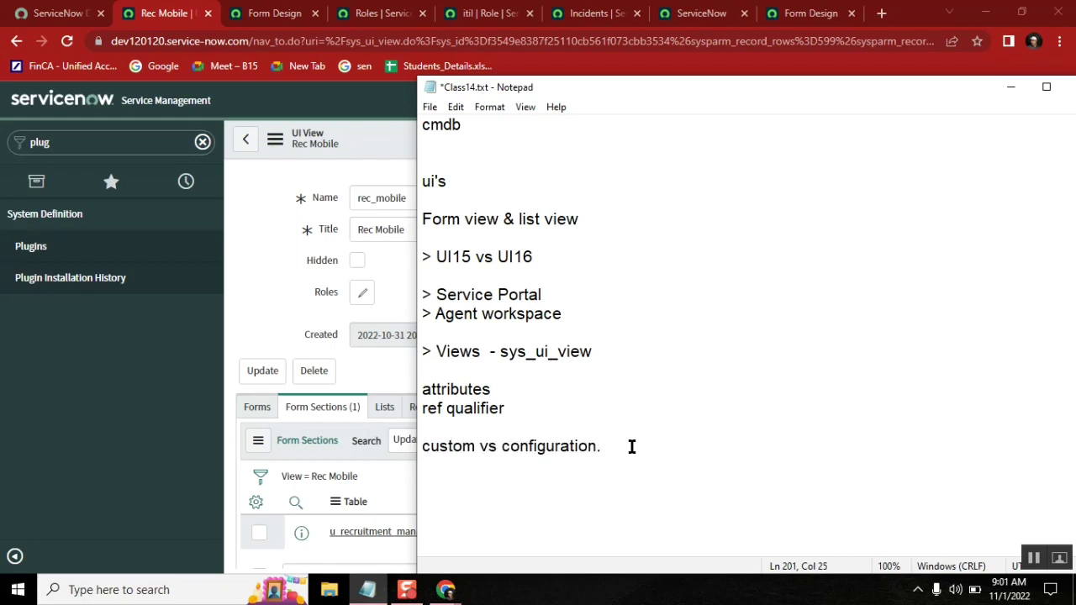
pyautogui.doubleClick(526, 438)
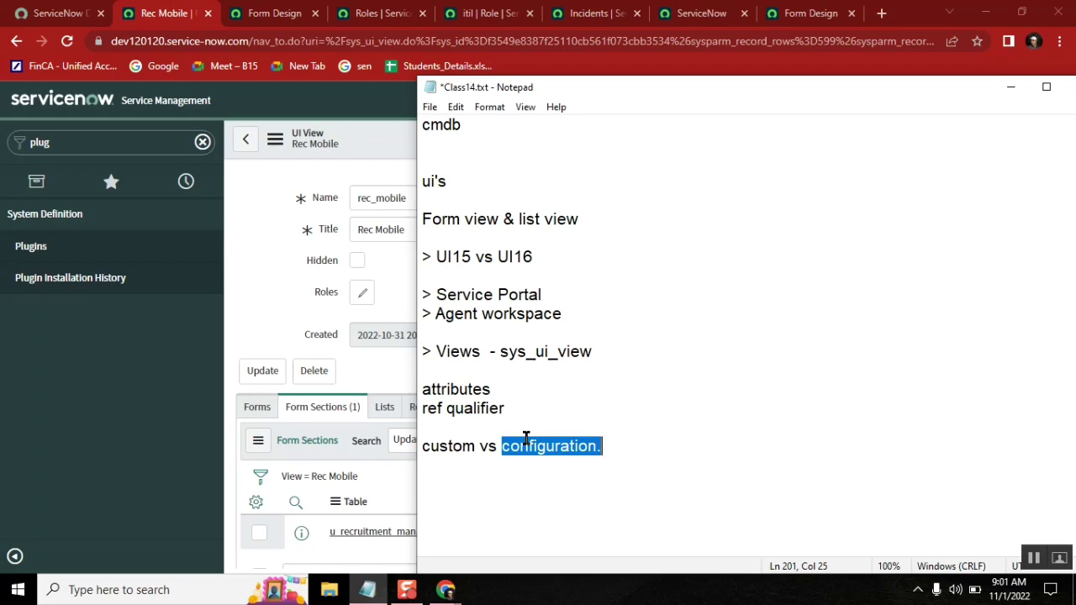